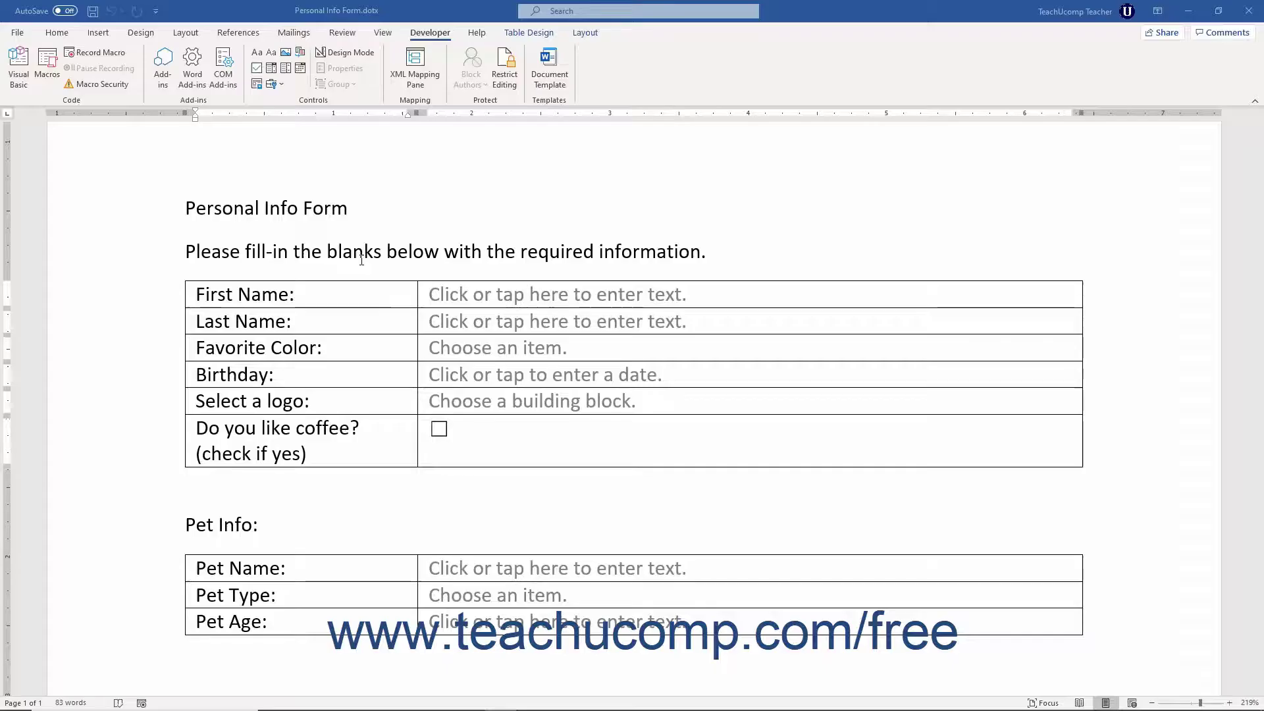
# Turn on Design Mode and replace the FirstName placeholder with 'Type your first name here.'
pyautogui.click(459, 298)
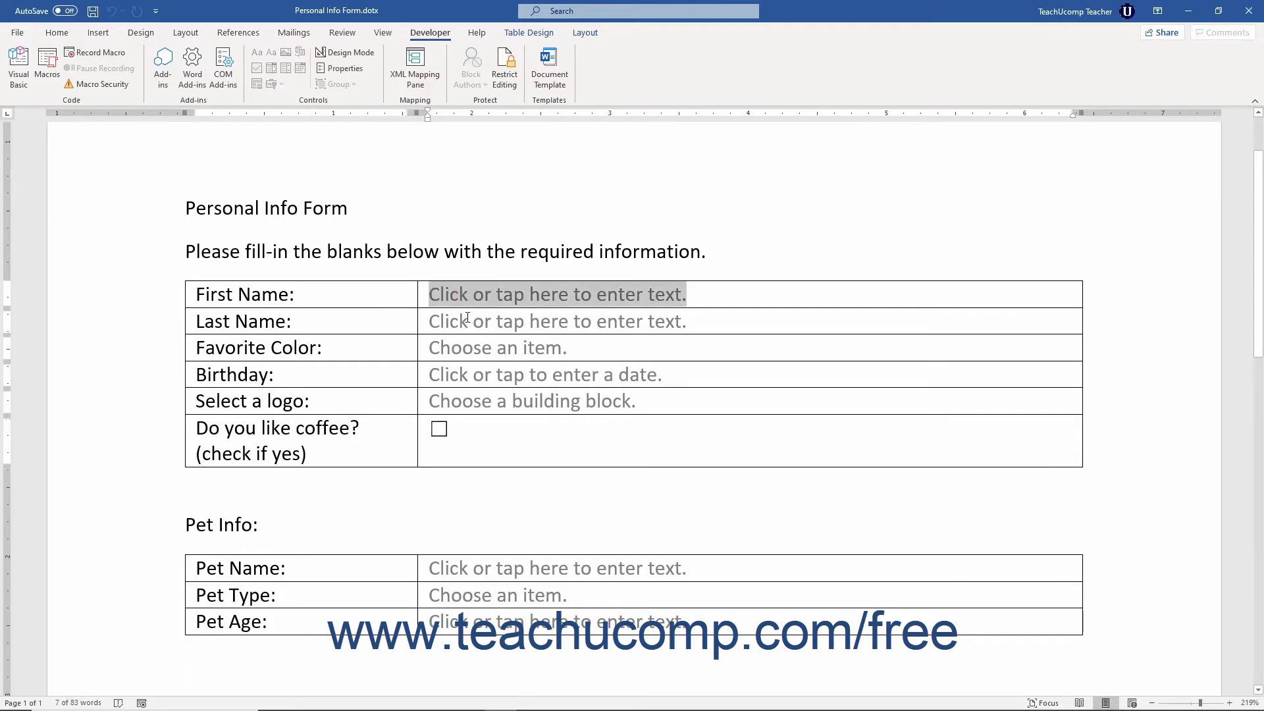
pyautogui.click(357, 55)
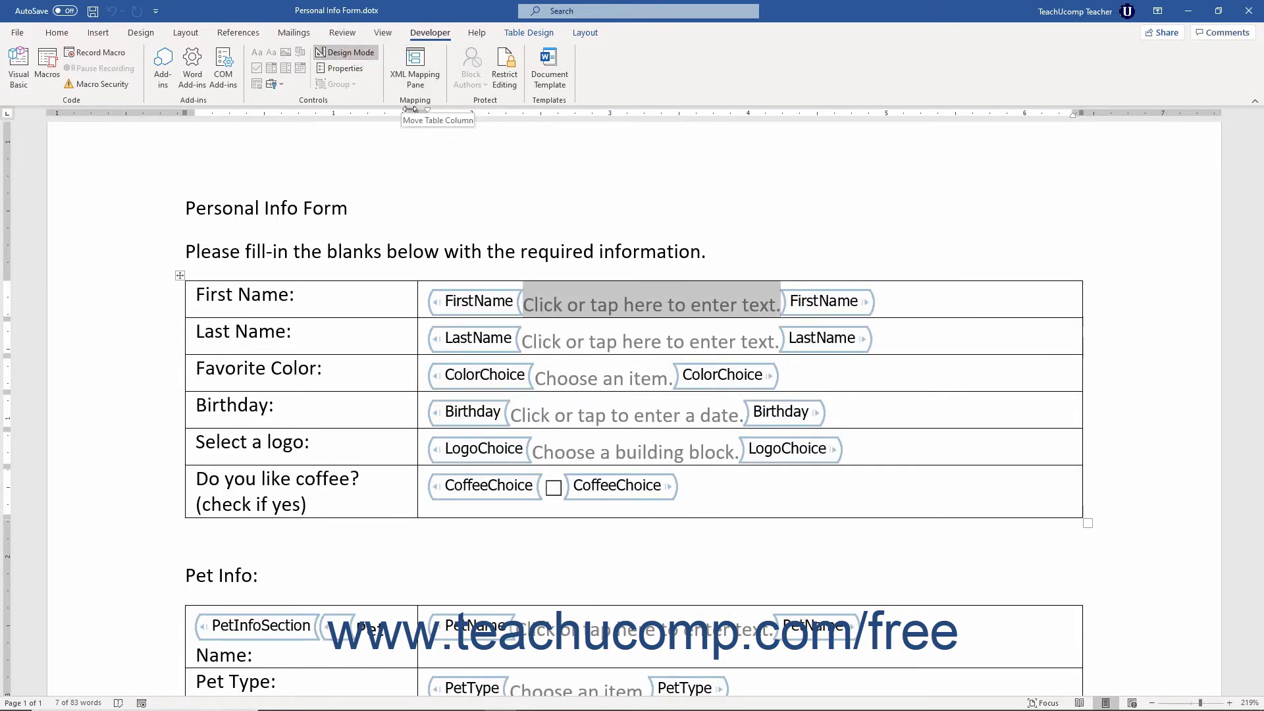
pyautogui.click(530, 305)
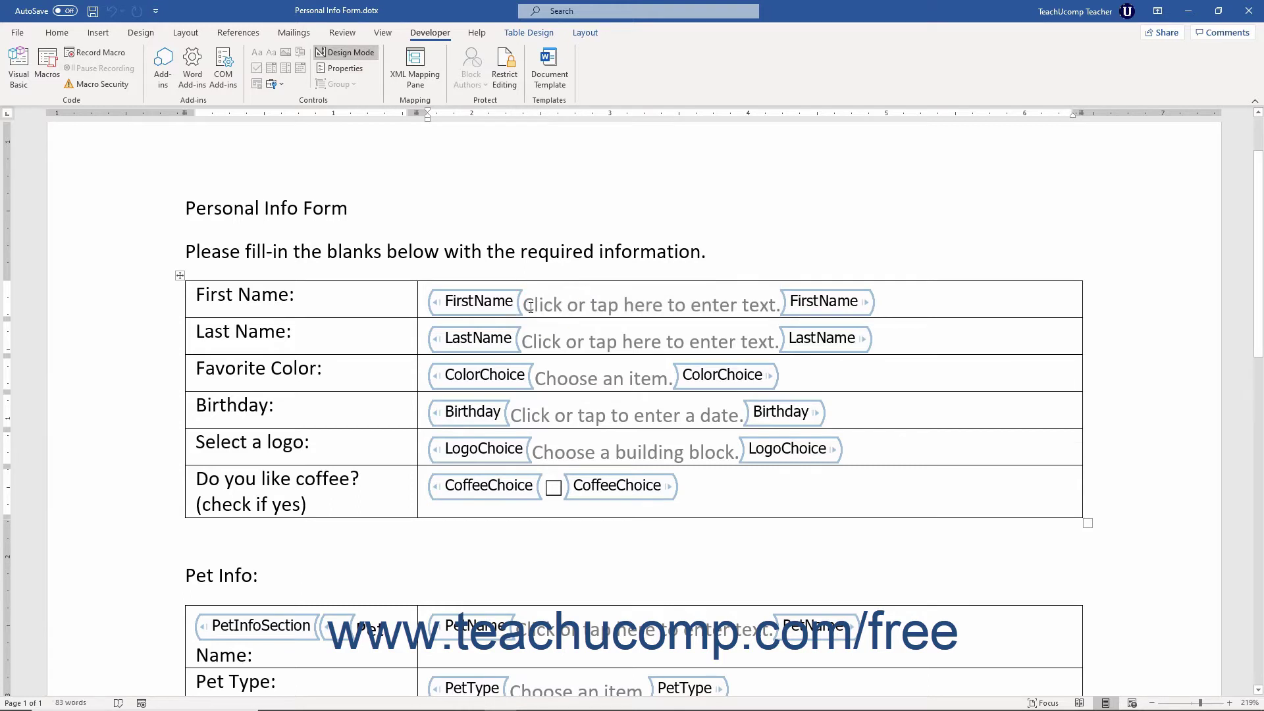
pyautogui.moveTo(524, 305); pyautogui.dragTo(761, 307)
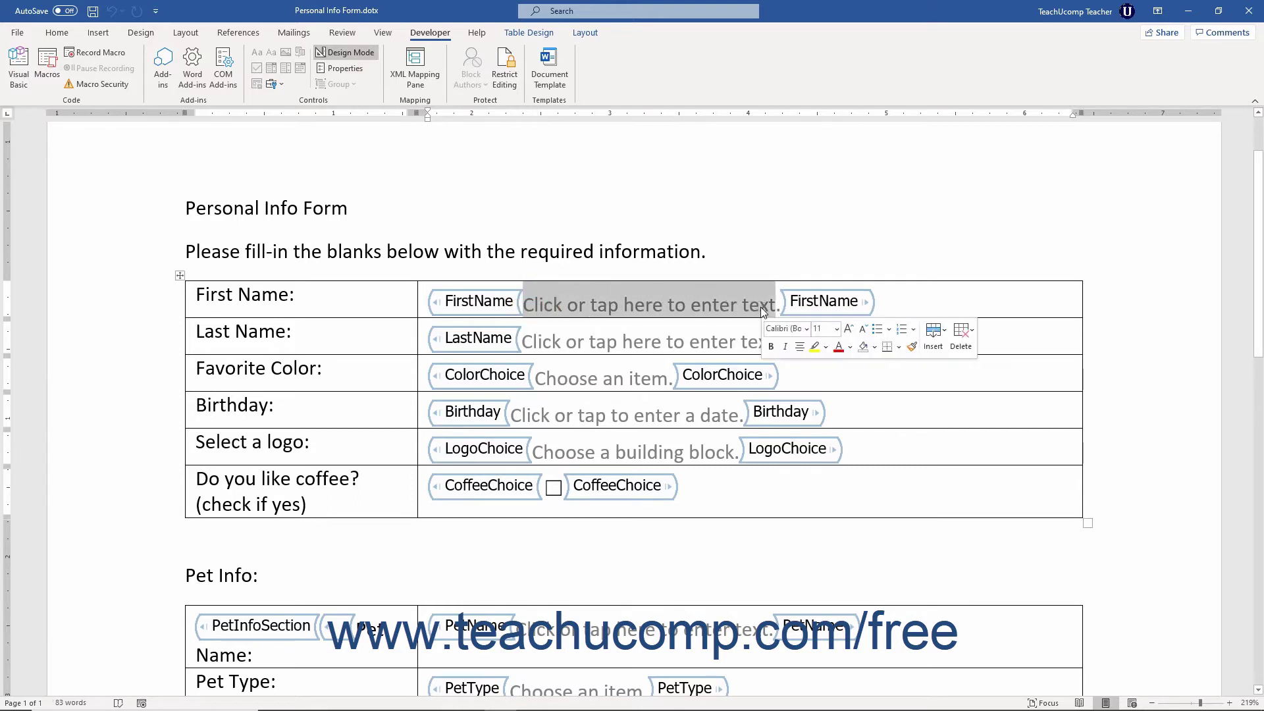
pyautogui.write('Type y')
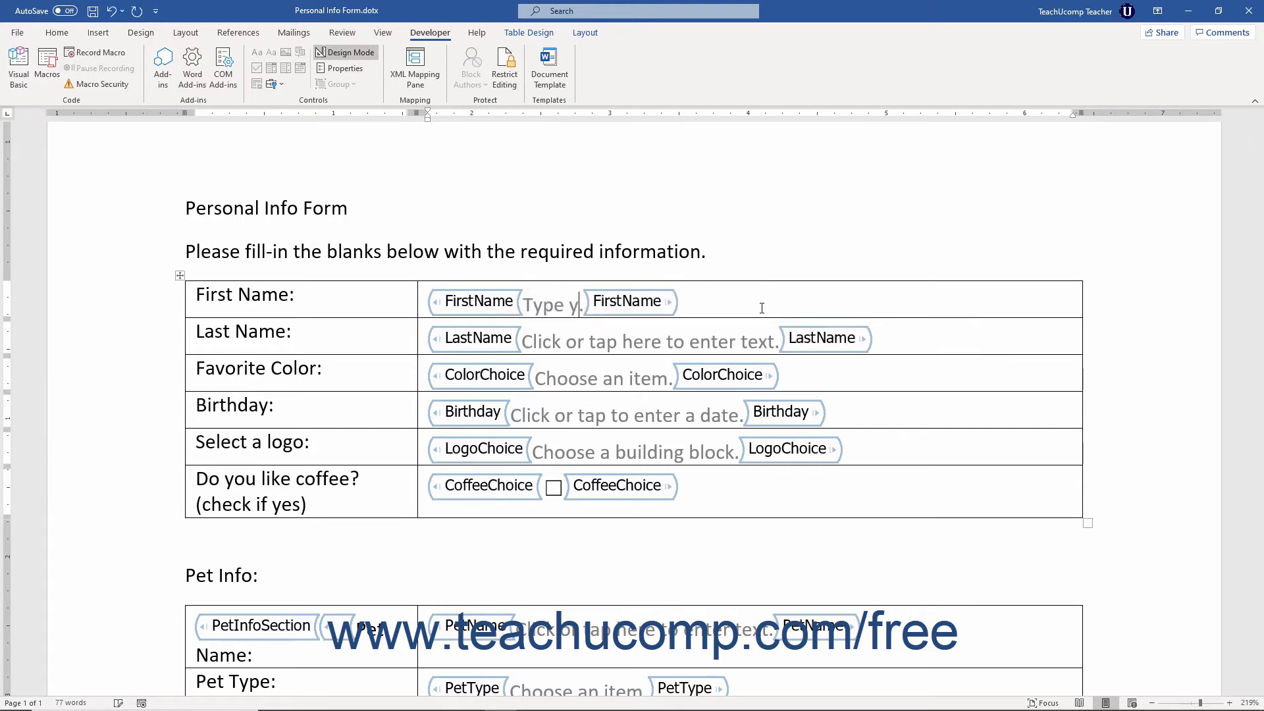
pyautogui.write('our firs')
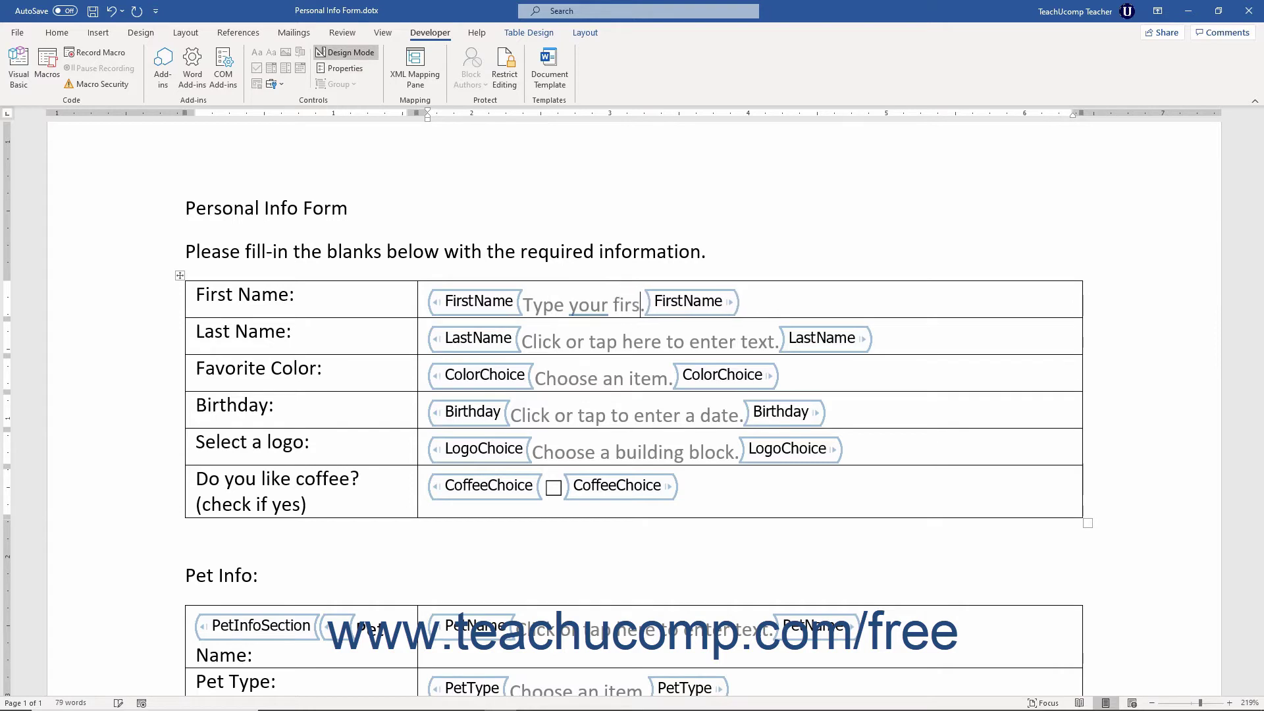
pyautogui.write('t name')
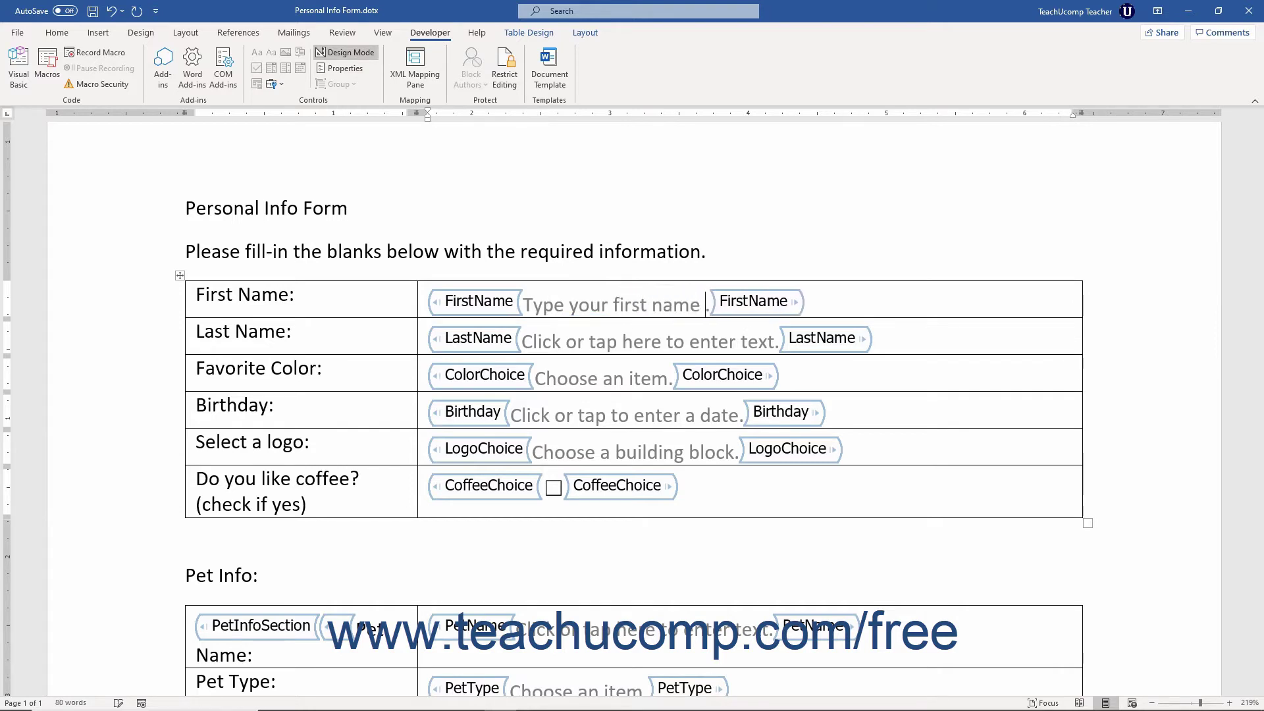
pyautogui.write(' here')
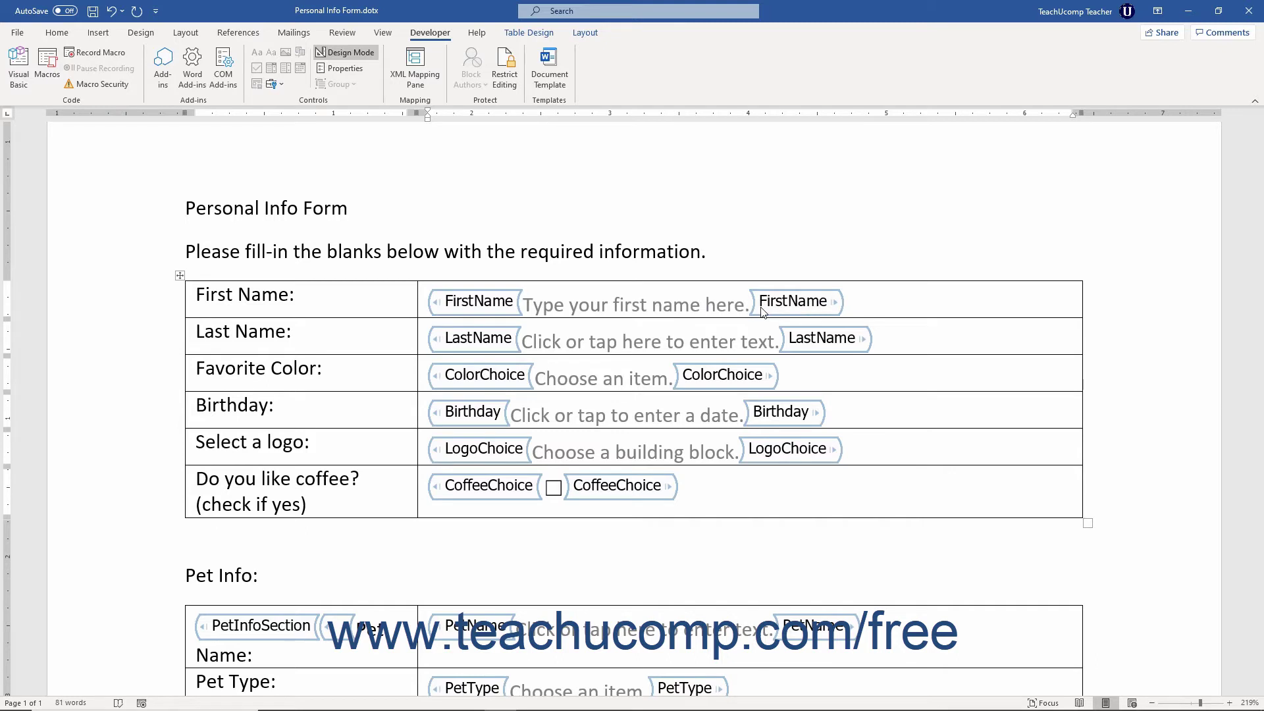
pyautogui.moveTo(750, 306); pyautogui.dragTo(522, 306)
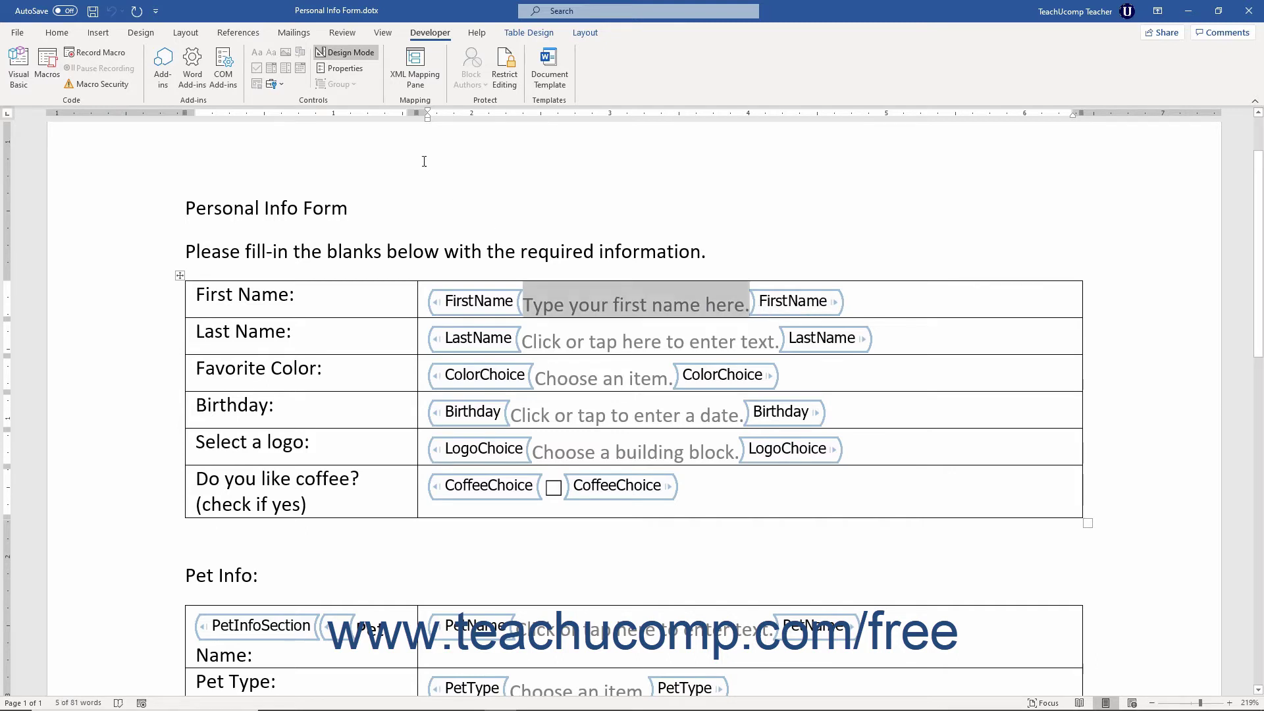
# Turn off Design Mode and erase the 'Data entry' test so the new placeholder returns
pyautogui.click(361, 54)
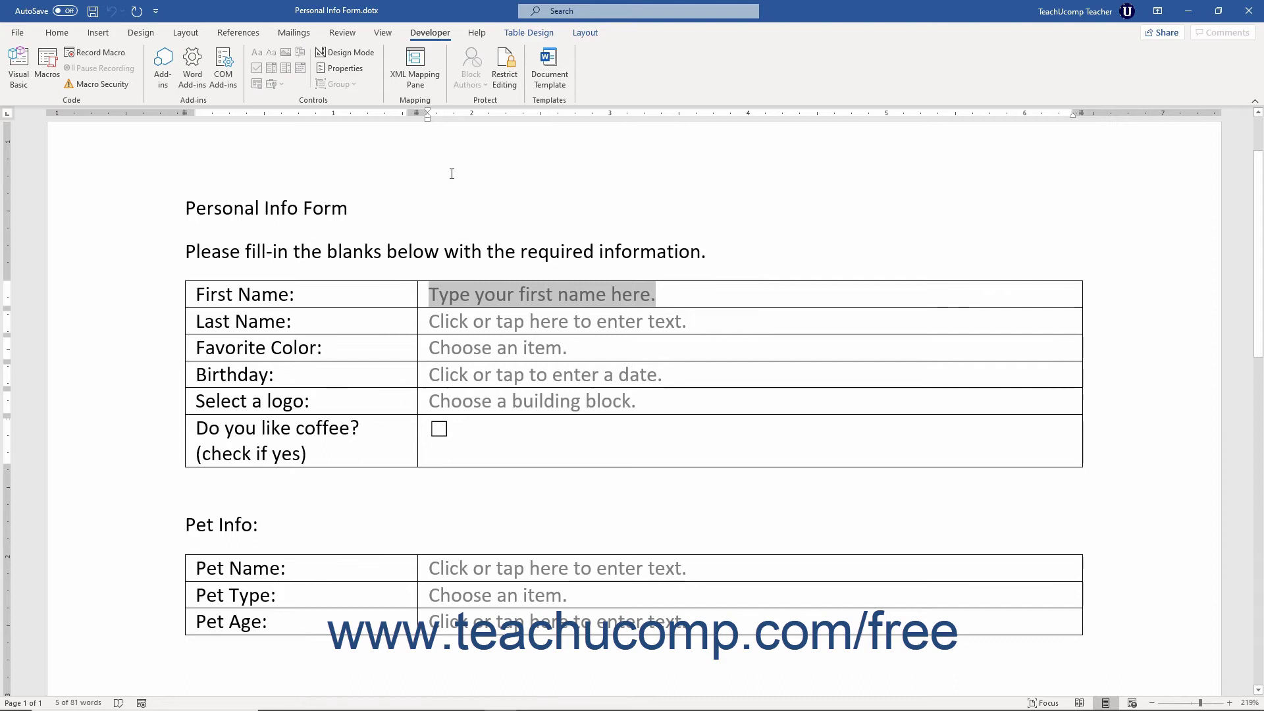
pyautogui.write('Data')
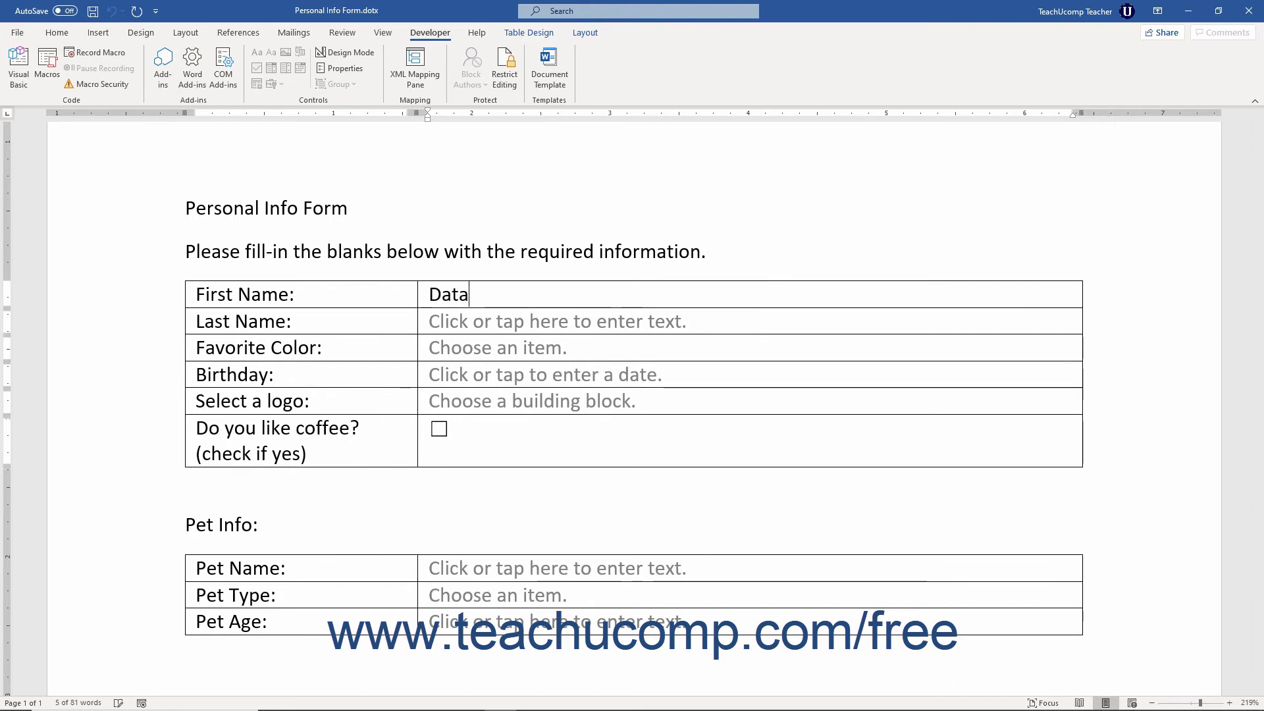
pyautogui.write(' entry')
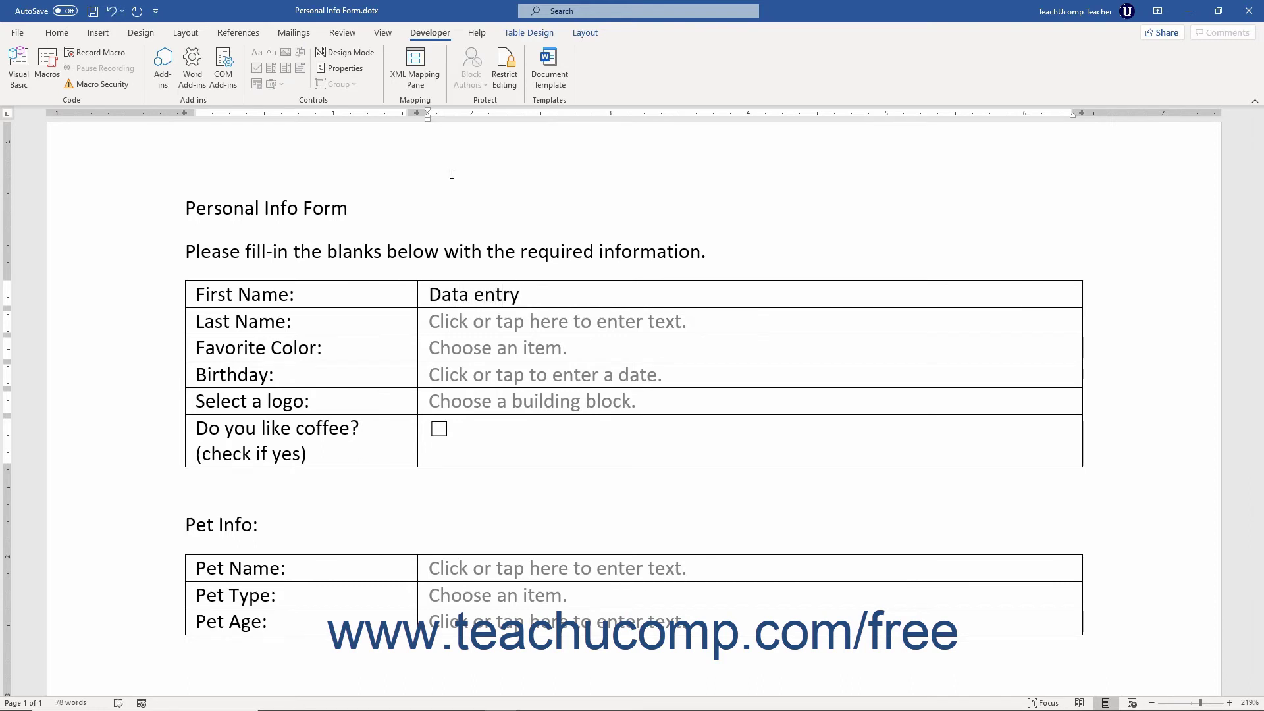
pyautogui.press('BackSpace')
pyautogui.press('BackSpace')
pyautogui.press('BackSpace')
pyautogui.press('BackSpace')
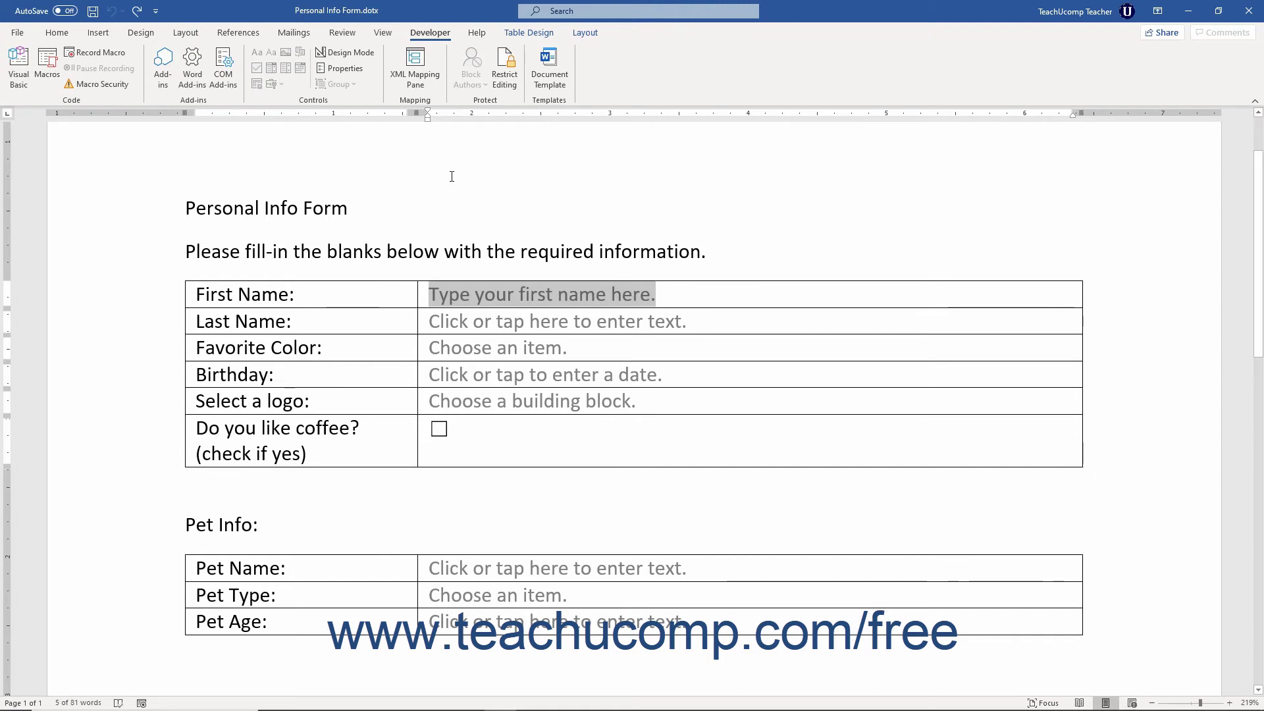
# Toggle Design Mode on, off and on again so every content control tag shows
pyautogui.click(361, 56)
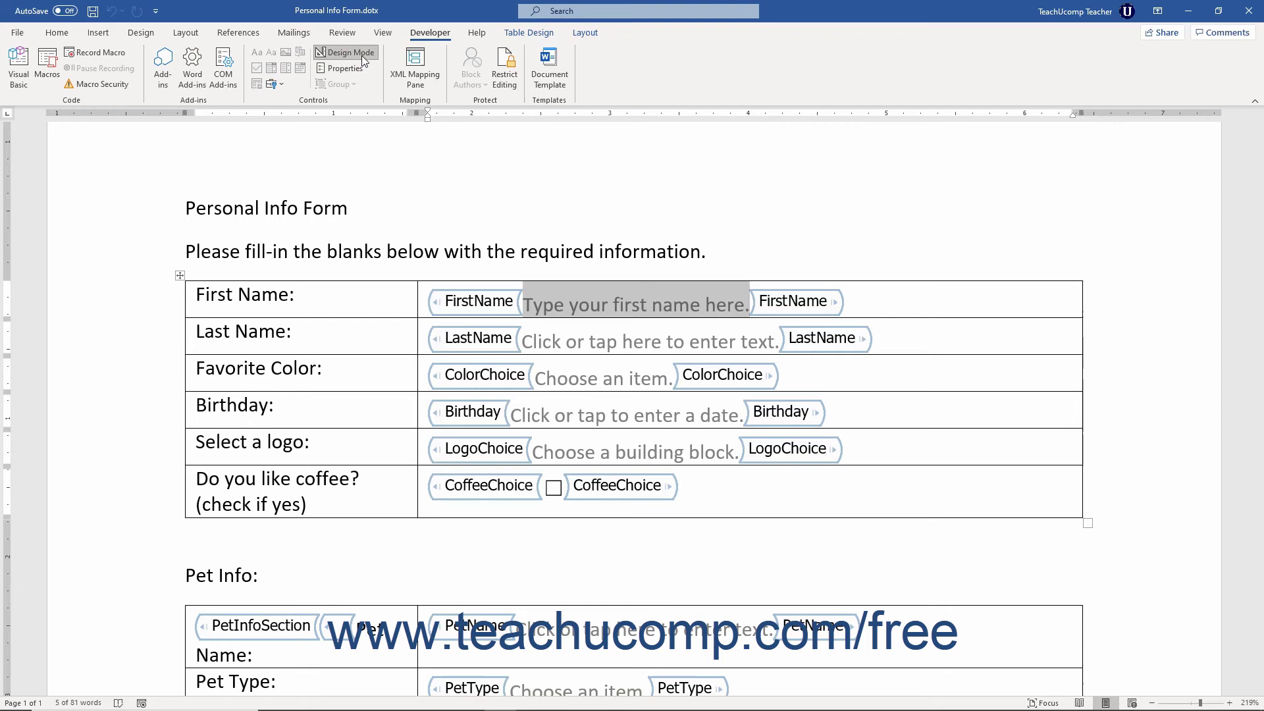
pyautogui.click(362, 56)
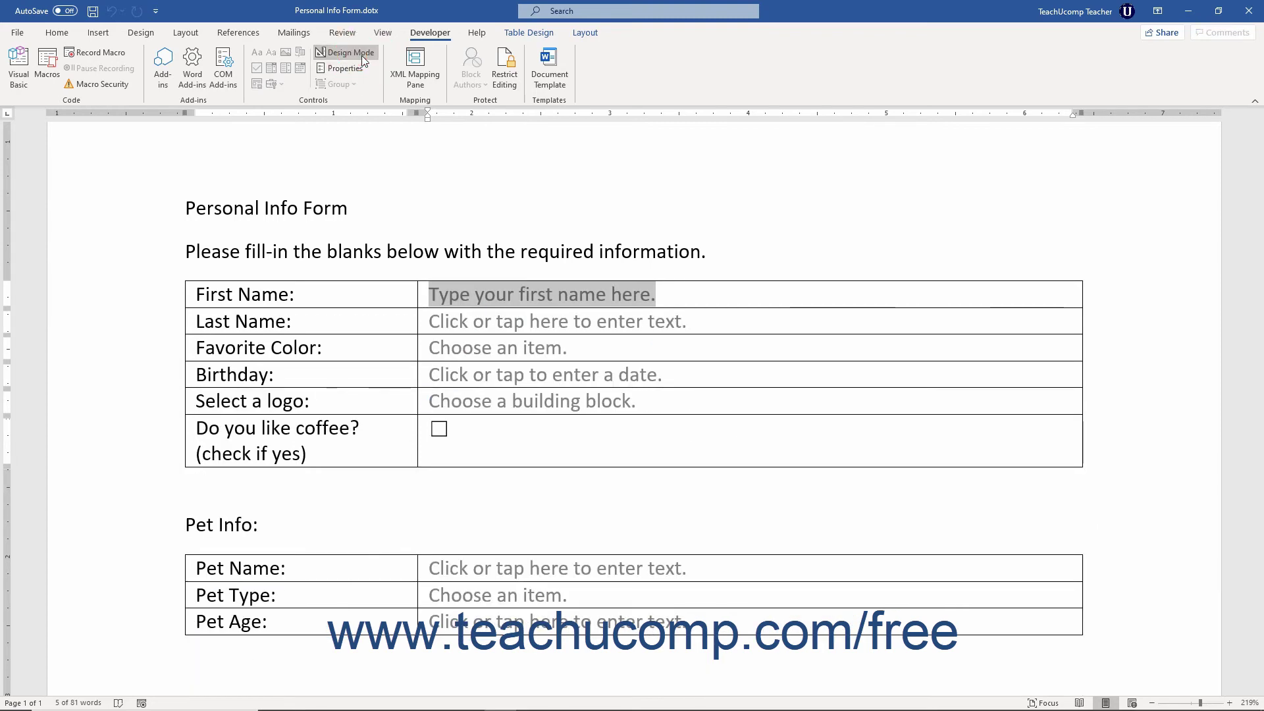
pyautogui.click(362, 56)
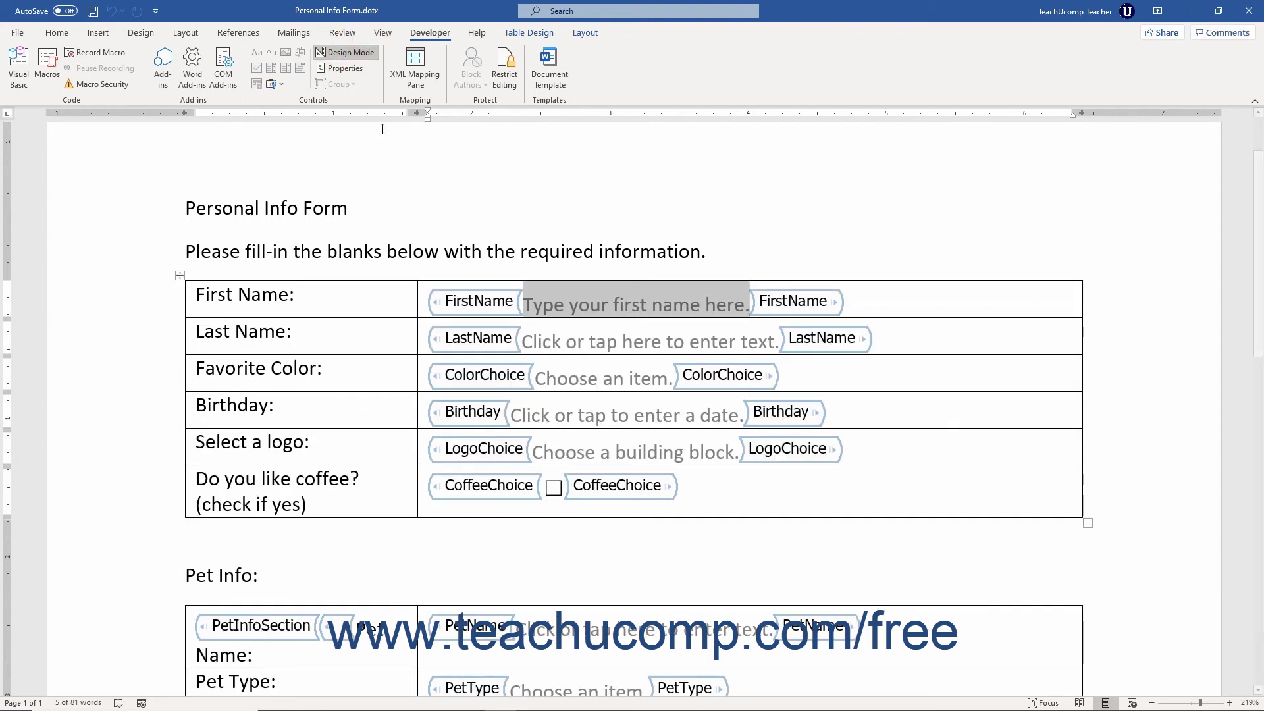